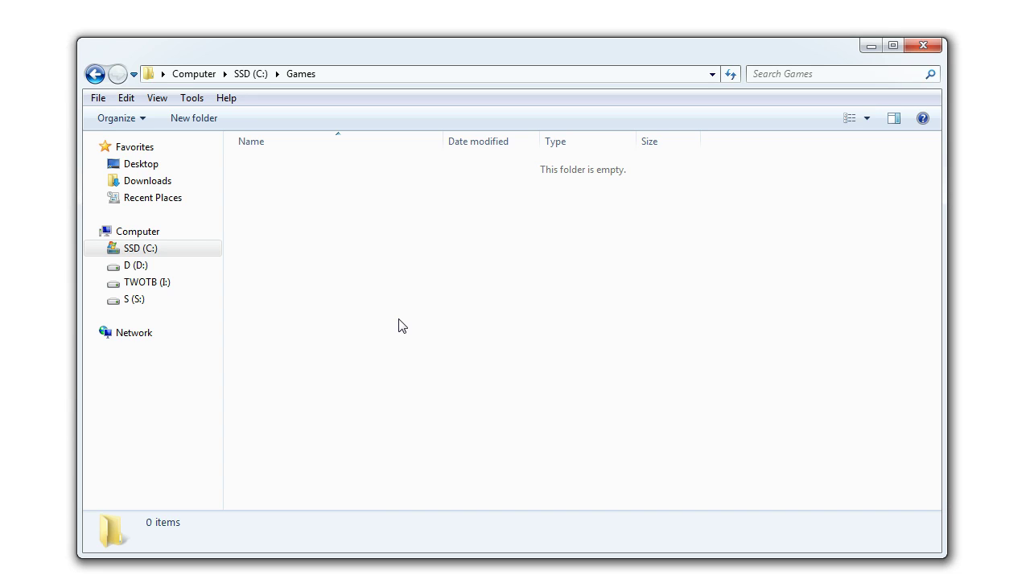
Create a folder named Minecraft inside C:\Games.
right_click(398, 340)
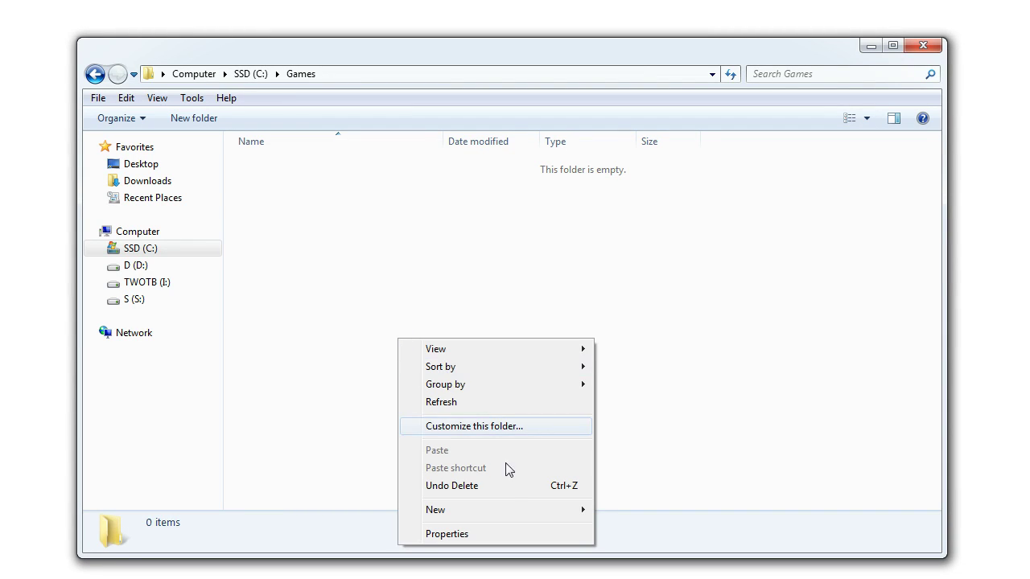
mouse_move(522, 512)
left_click(624, 185)
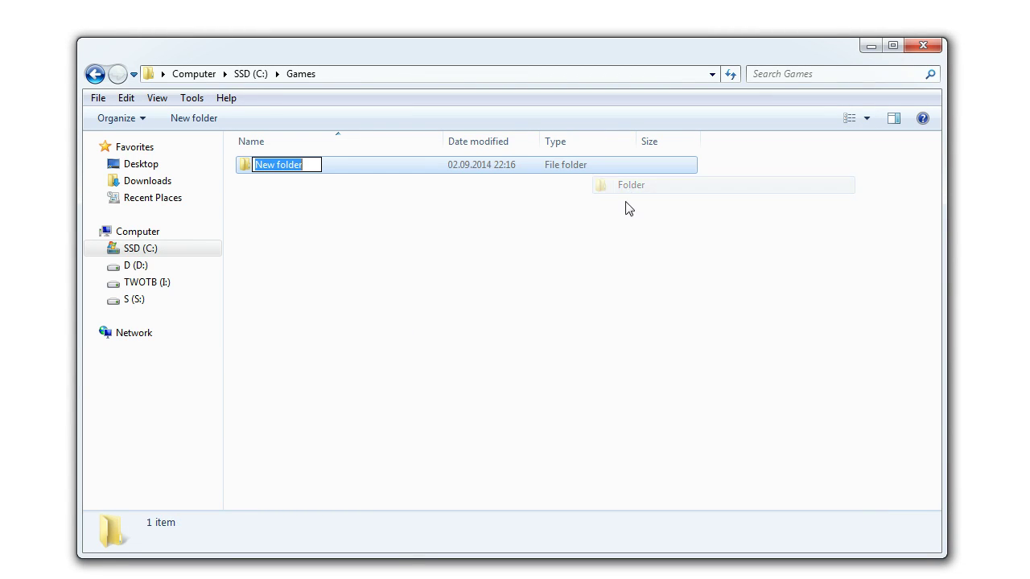
type("Minec")
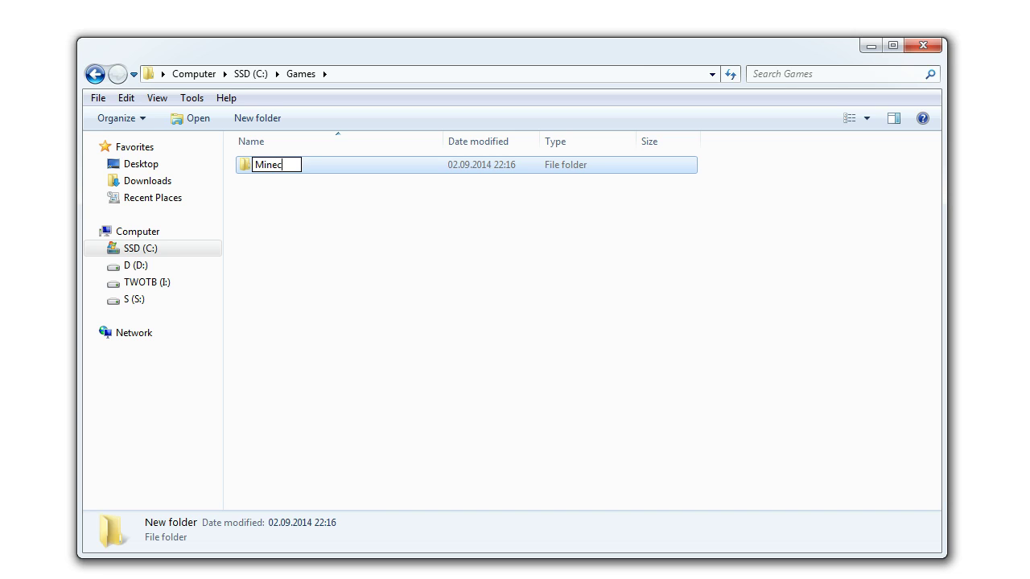
type("raf")
type("t")
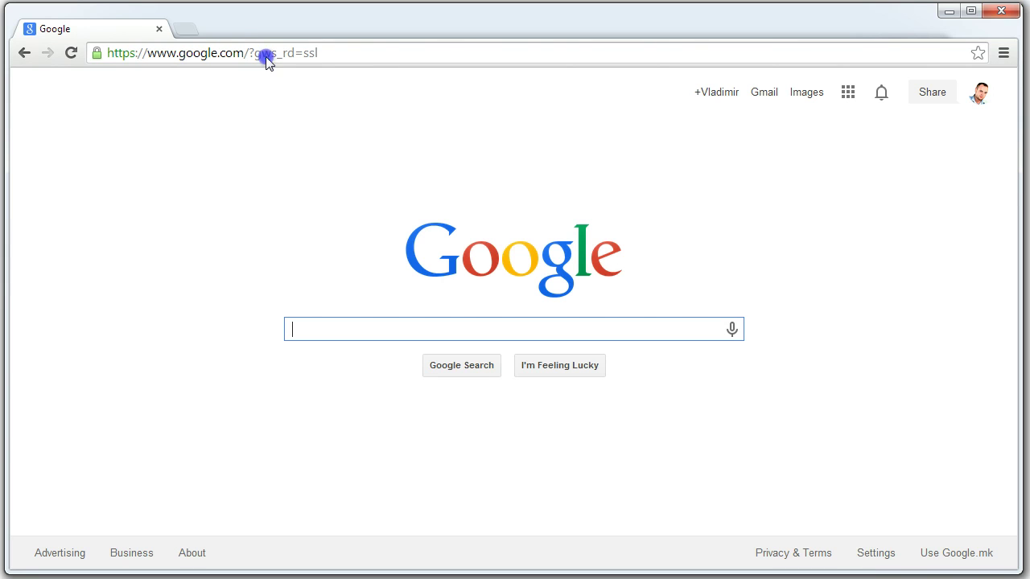
Download Minecraft.exe for Windows from minecraft.net in the web browser and move it from the desktop into the C:\Games\Minecraft folder.
left_click(265, 58)
type("minecraft.net")
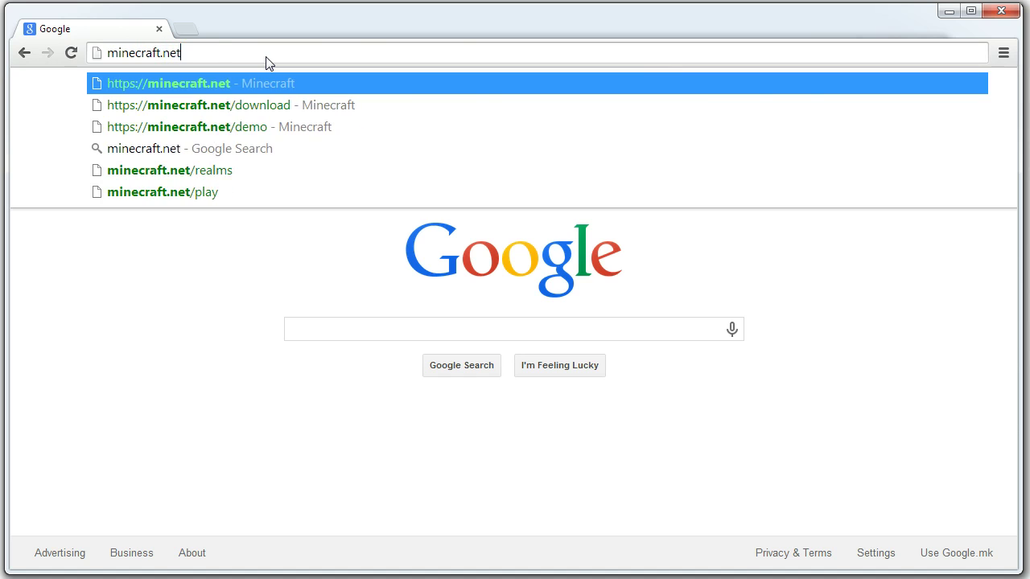
key("Return")
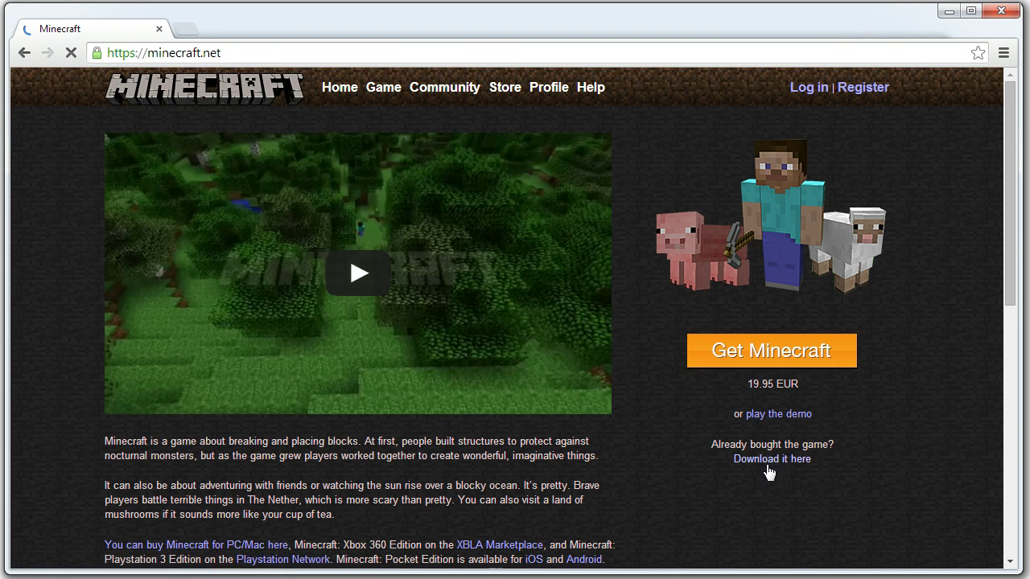
left_click(767, 466)
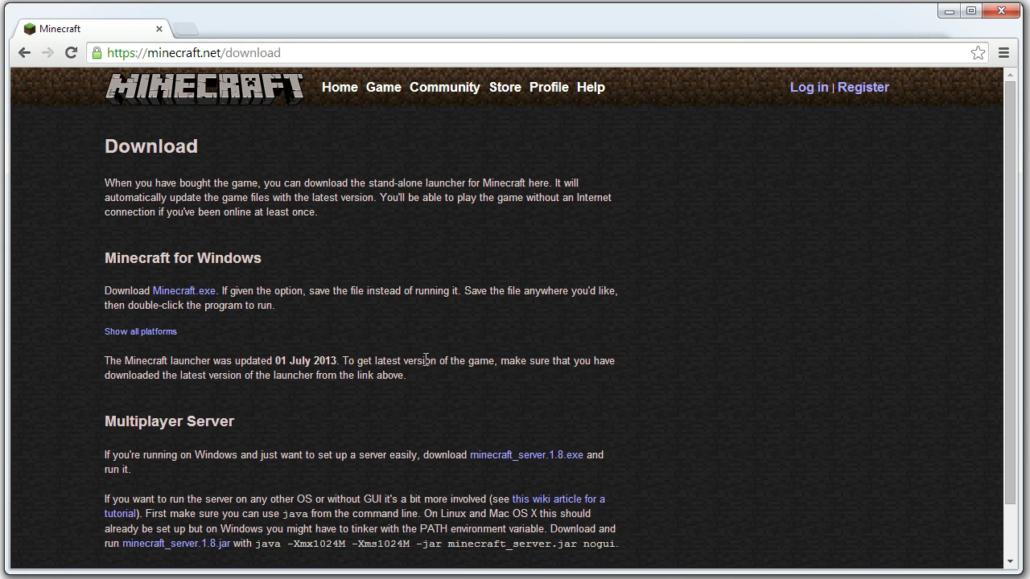
left_click(197, 292)
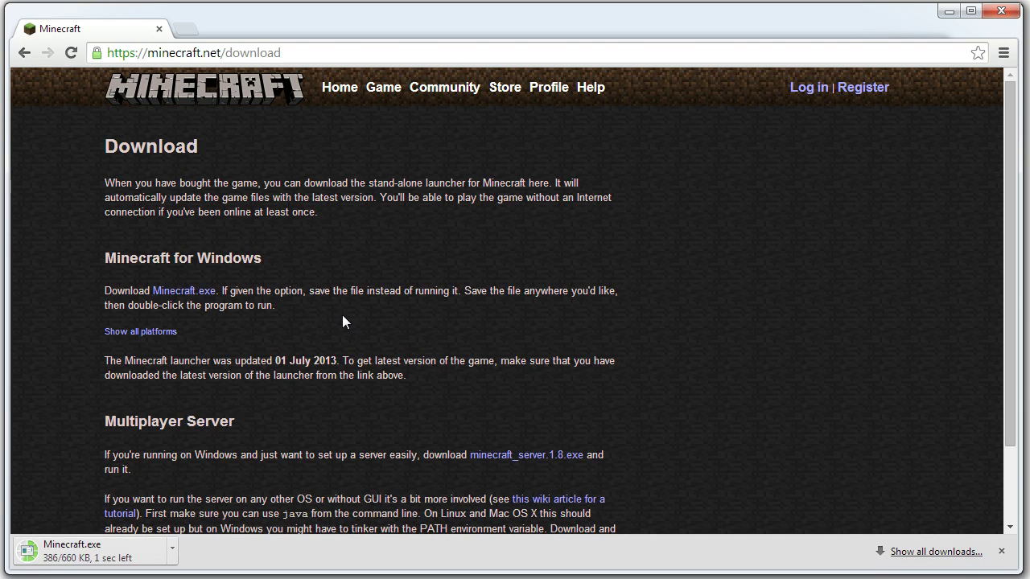
left_click(999, 13)
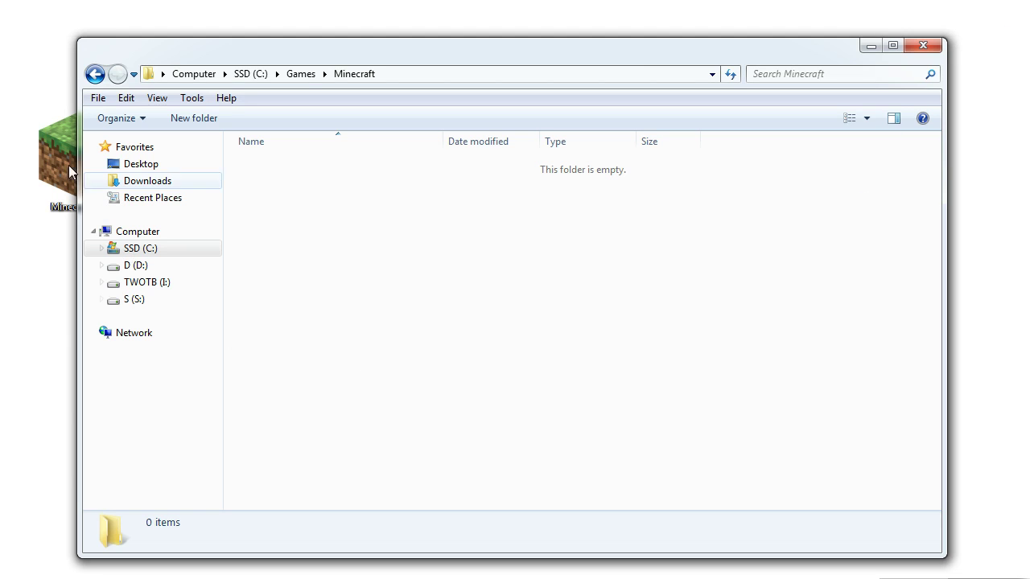
left_click_drag(59, 163, 348, 254)
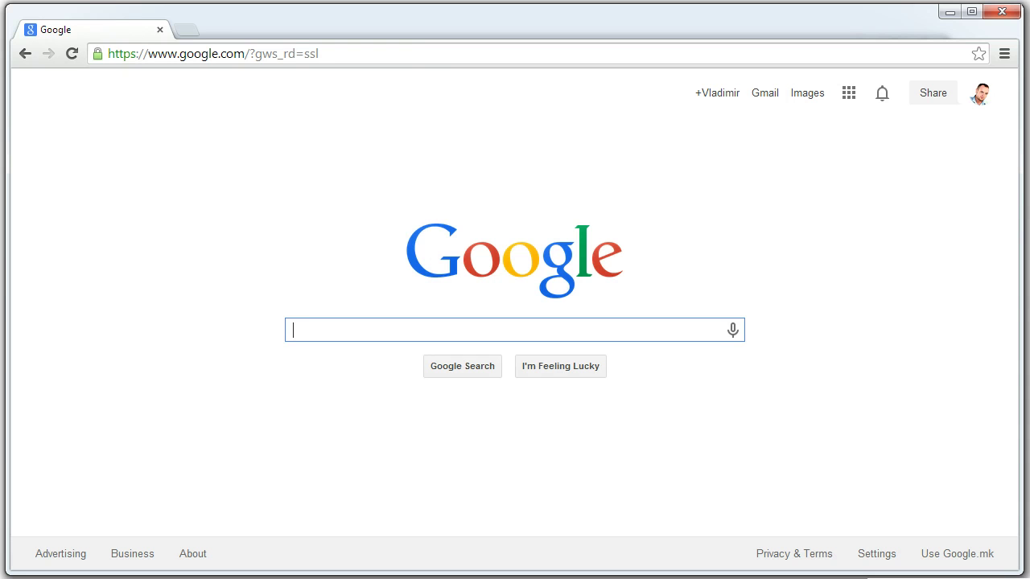
Download jPortable Launcher from portableapps.com/apps/utilities/java_portable_launcher in the web browser.
left_click(263, 61)
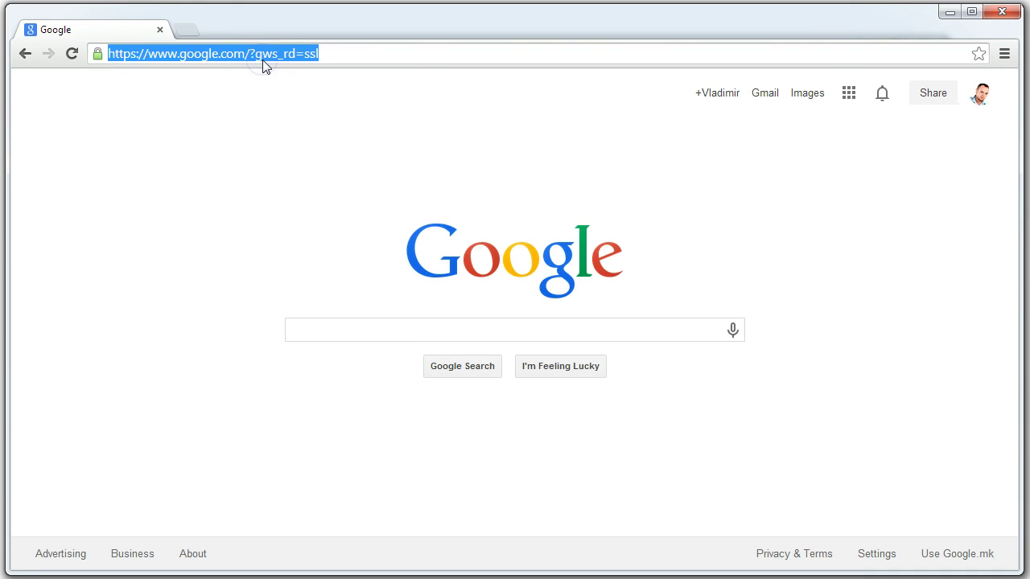
type("http://portableapps.com/apps/utilities/java_portable_launcher")
key("Return")
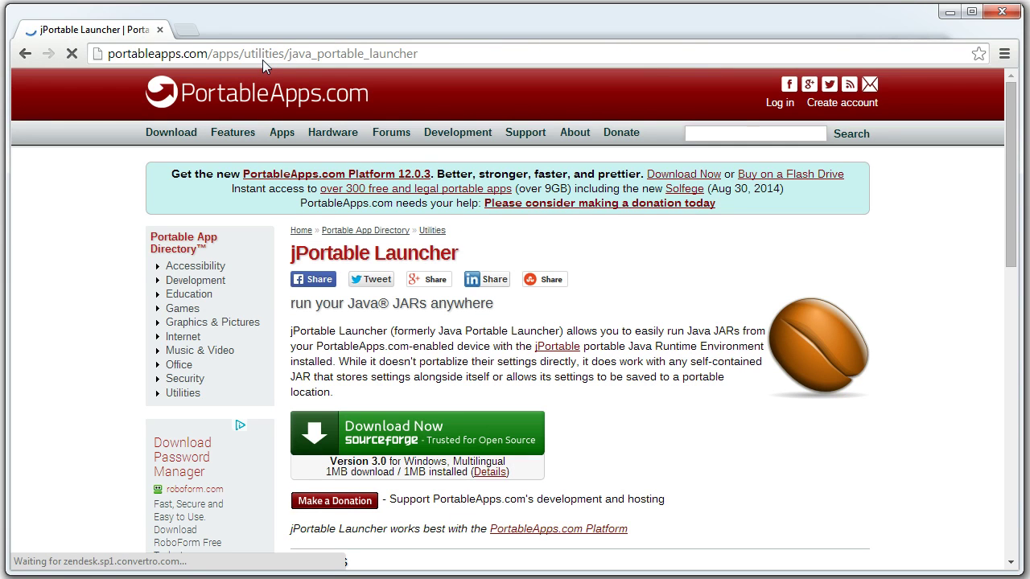
left_click(402, 419)
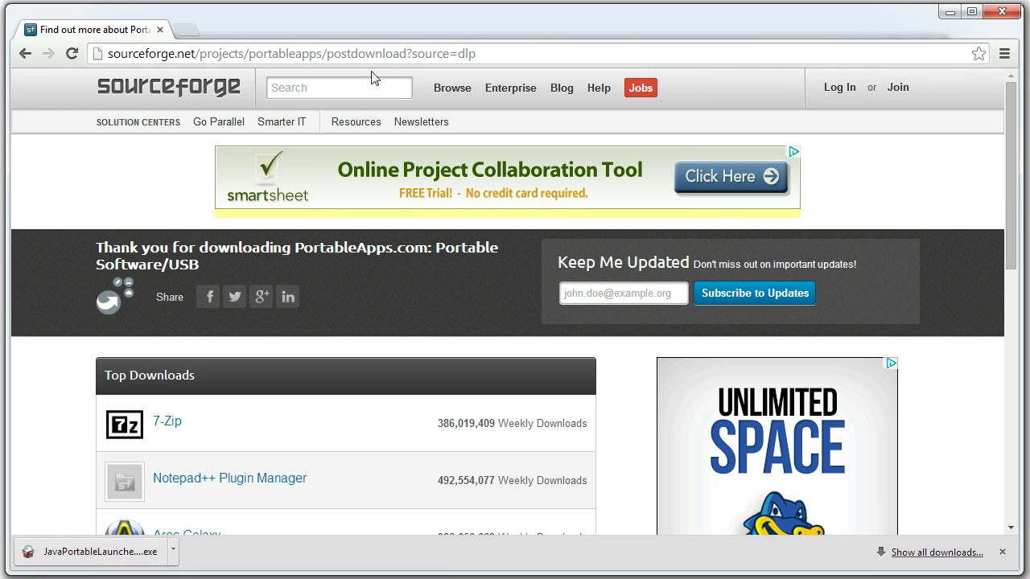
Download the 64-bit version of jPortable from portableapps.com/apps/utilities/java_portable.
left_click(379, 54)
type("portableapps.com/apps/utilities/java_portable")
key("Return")
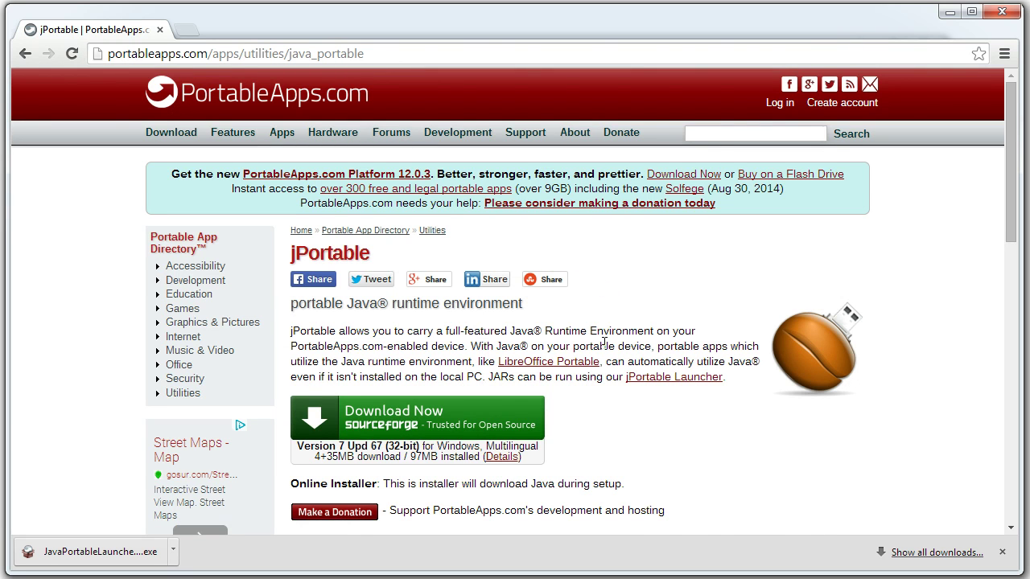
scroll(604, 344, "down", 3)
scroll(432, 268, "down", 6)
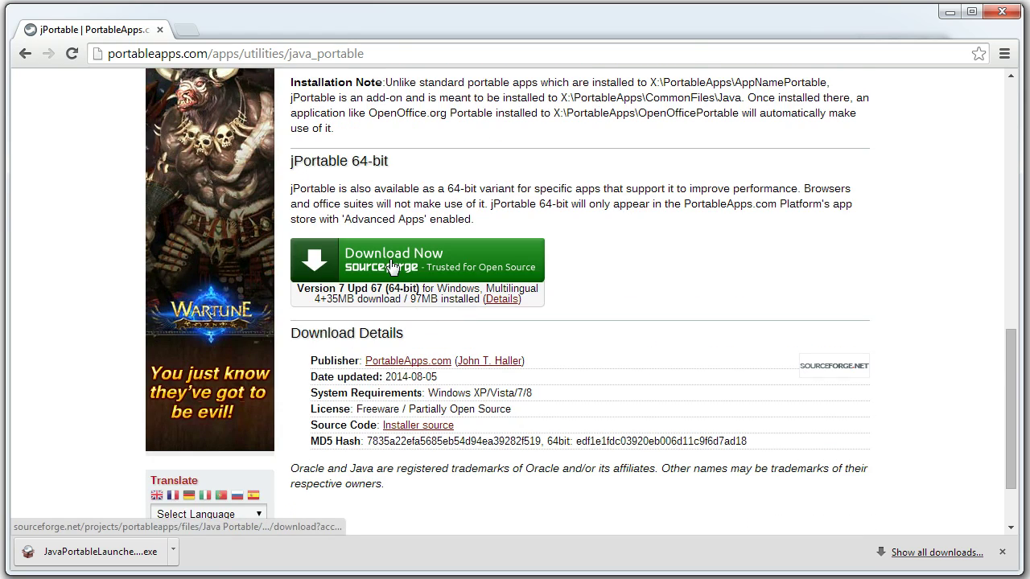
left_click(392, 266)
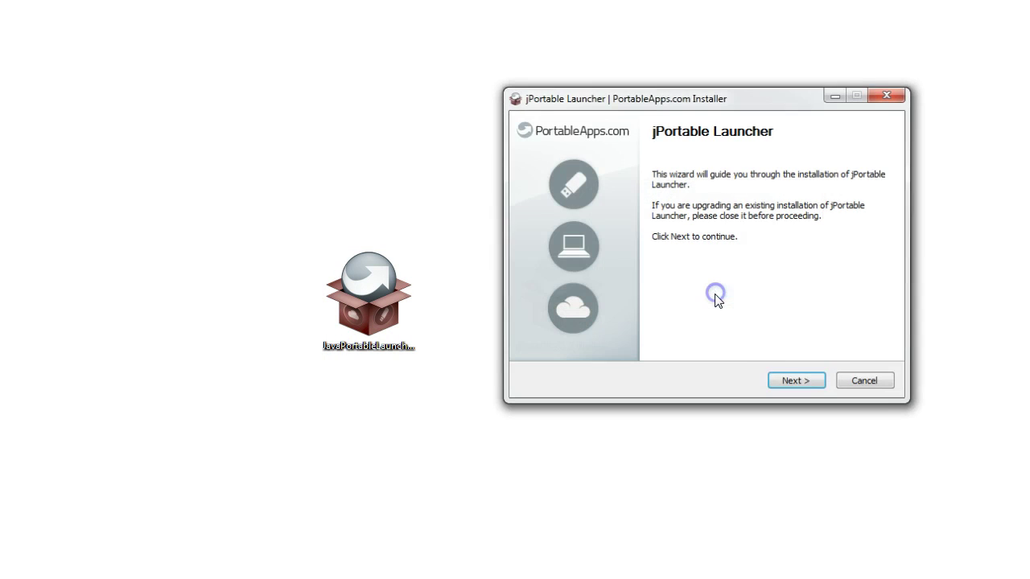
Install jPortable Launcher to C:\Games\Minecraft\JavaPortableLauncher.
left_click(784, 384)
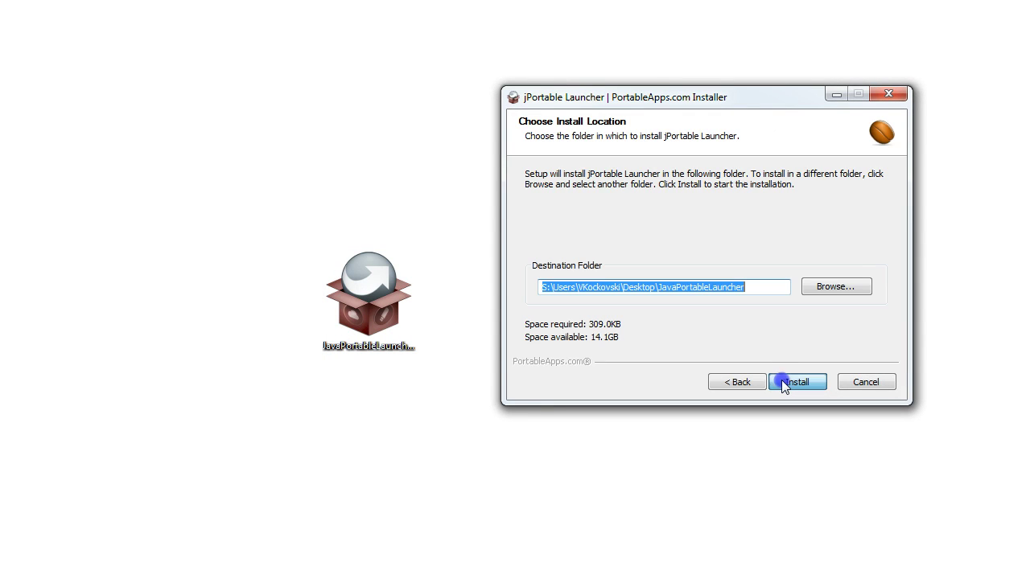
left_click(827, 295)
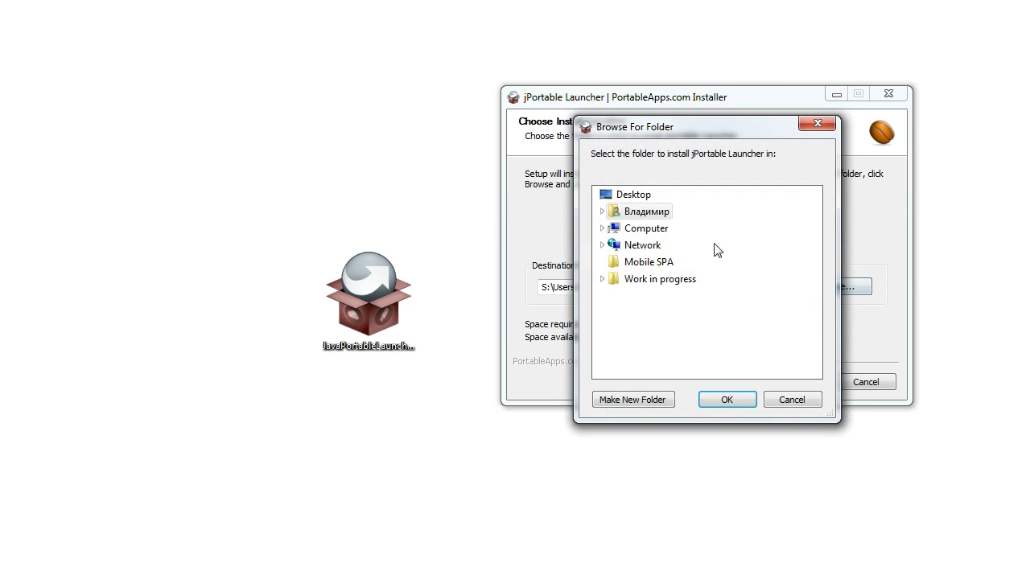
left_click(604, 228)
left_click(608, 245)
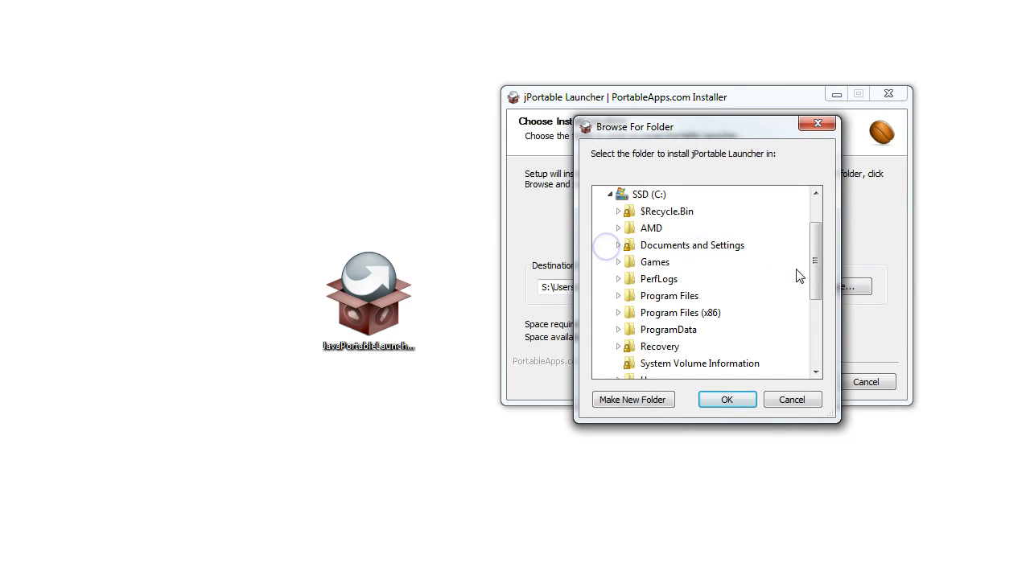
left_click_drag(819, 270, 818, 288)
left_click(617, 211)
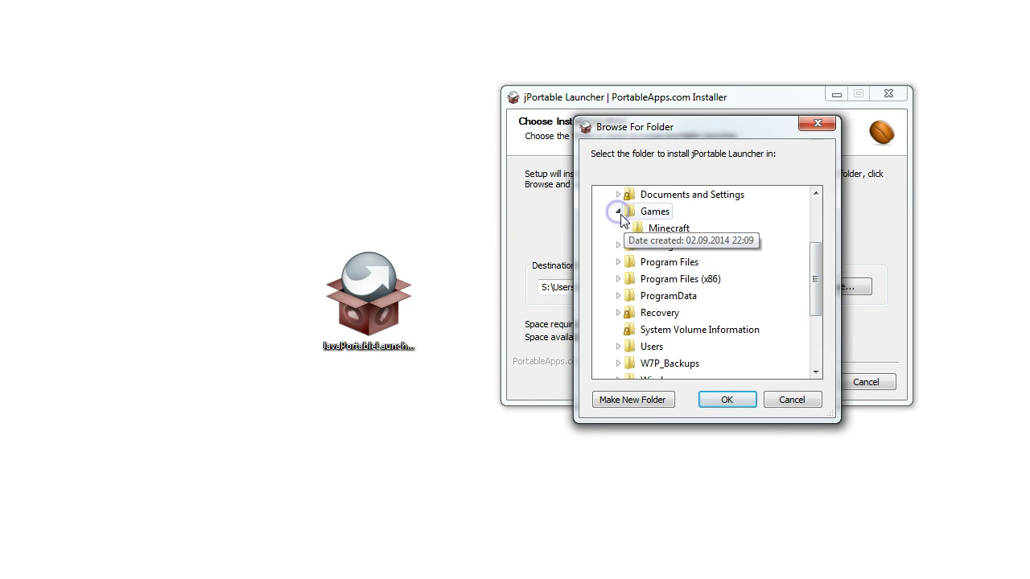
left_click(655, 228)
left_click(719, 400)
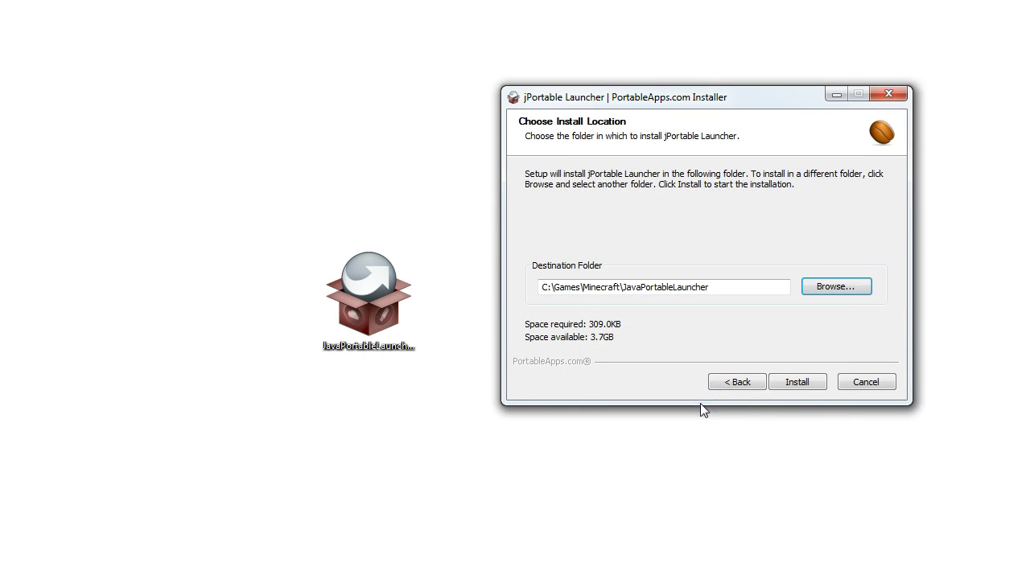
left_click(795, 382)
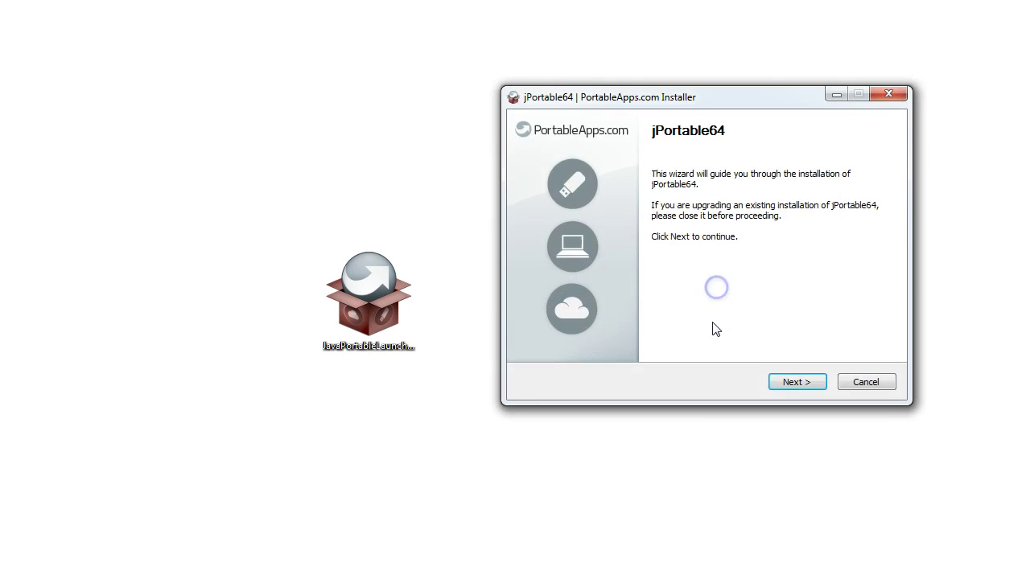
Proceed to the jPortable64 install location and select the C:\Games\Minecraft folder as its destination.
left_click(795, 382)
left_click(791, 382)
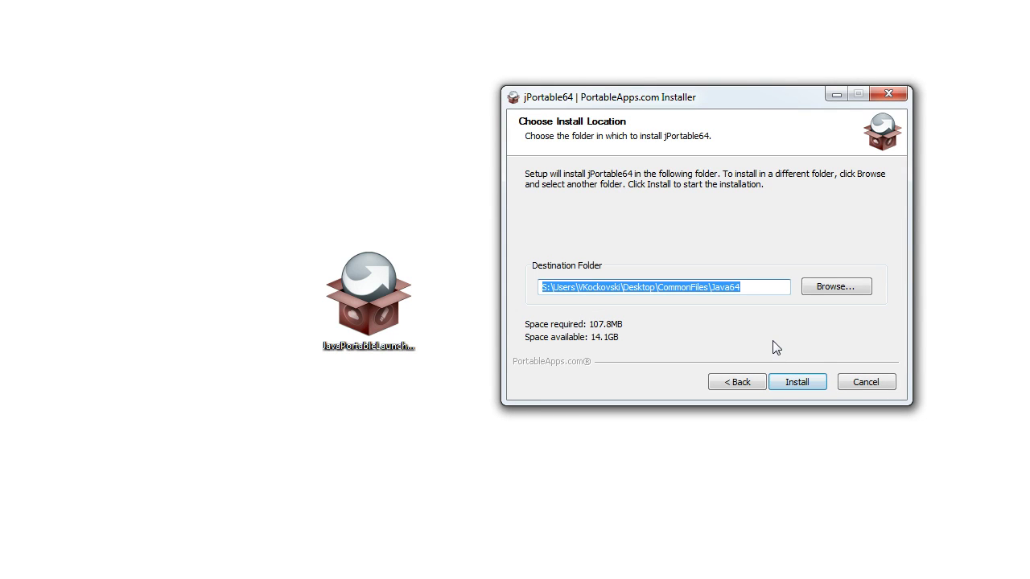
left_click(834, 288)
left_click(602, 229)
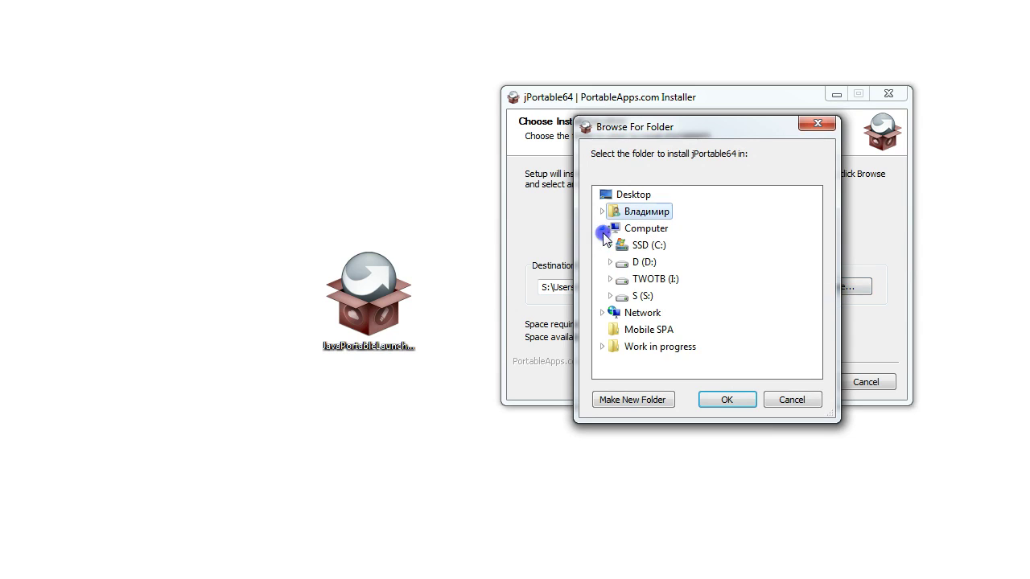
left_click(611, 246)
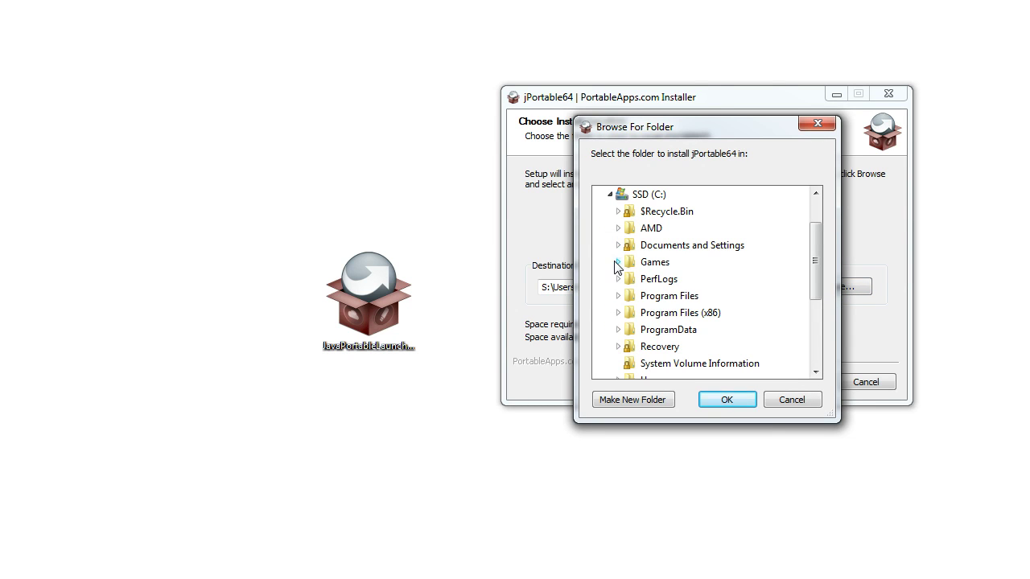
left_click(617, 263)
left_click(661, 279)
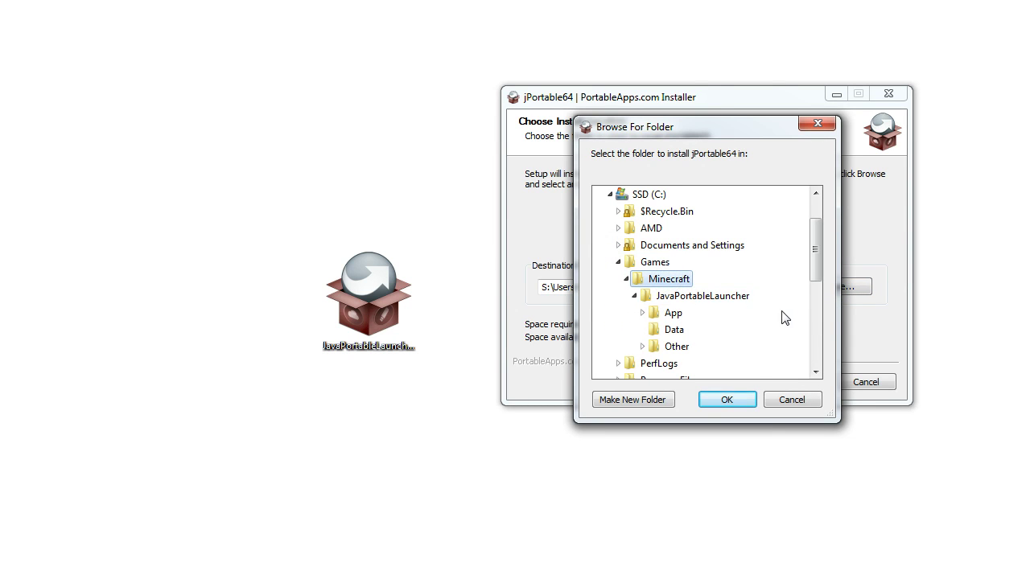
left_click(726, 400)
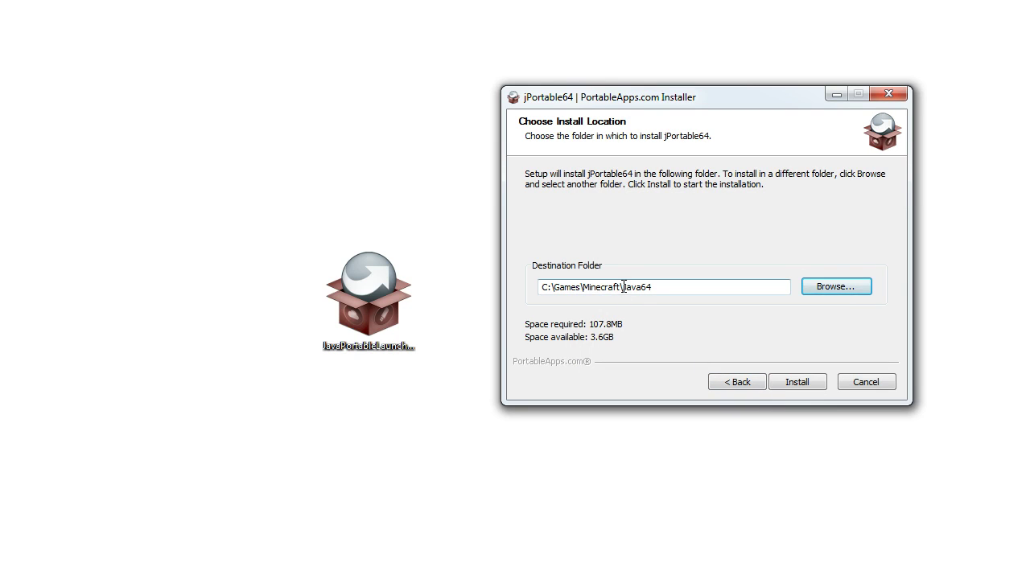
Change the destination path to C:\Games\Minecraft\CommonFiles\Java and install jPortable64 there.
left_click(621, 287)
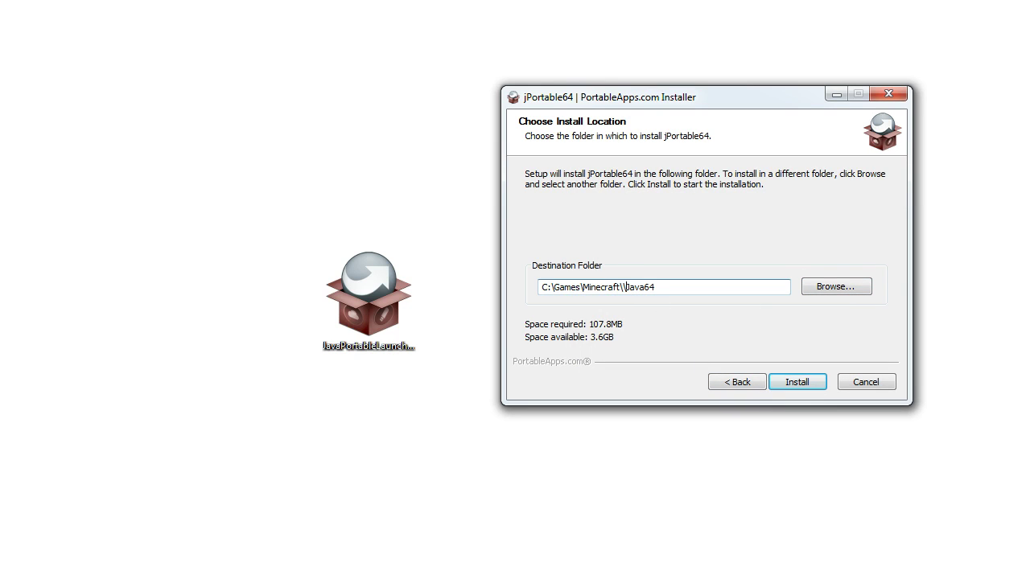
type("CommonFiles")
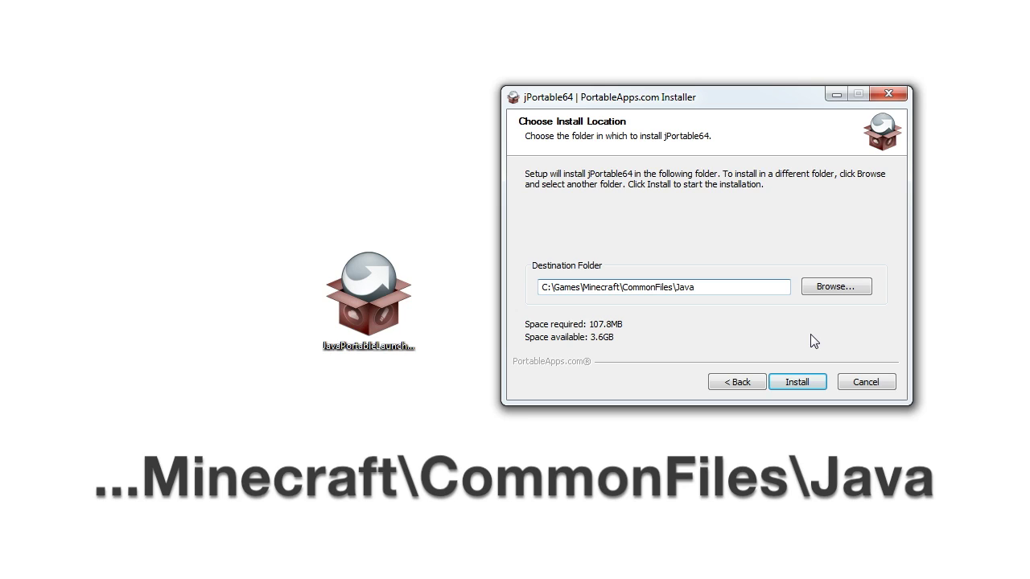
left_click(800, 384)
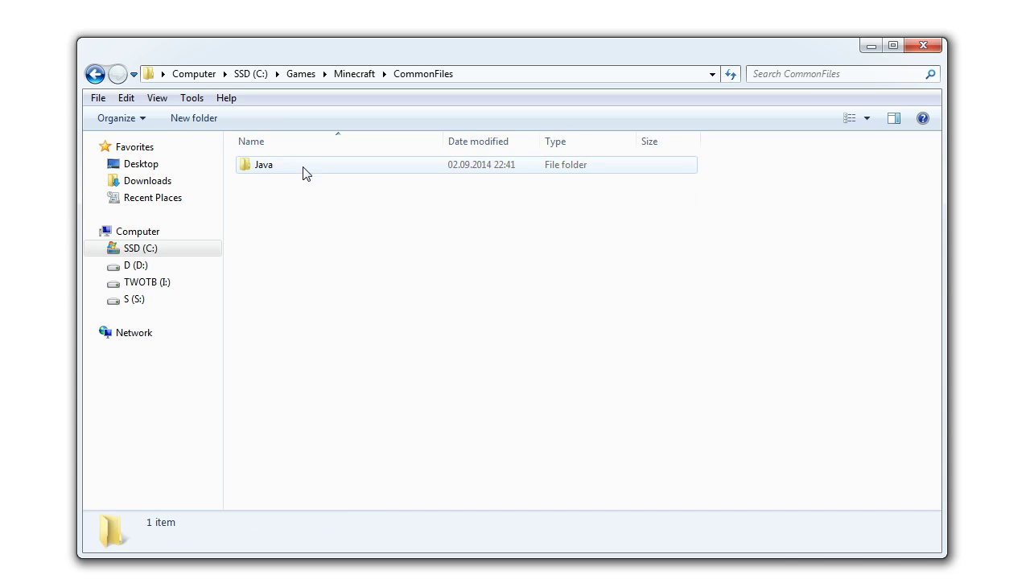
Check the contents of the Java folder inside CommonFiles and return to the Minecraft folder.
left_click(306, 167)
double_click(306, 167)
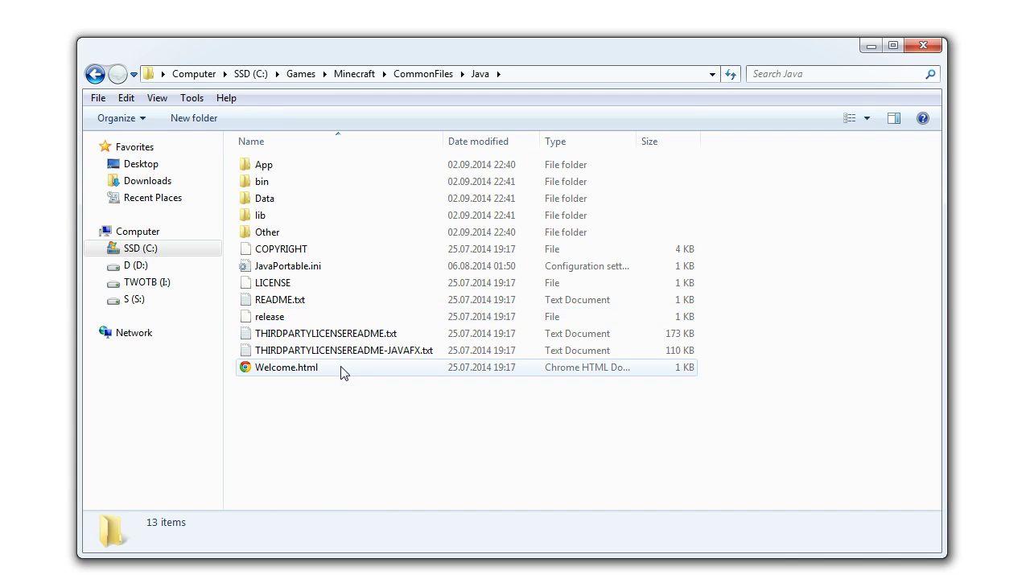
key("BackSpace")
key("BackSpace")
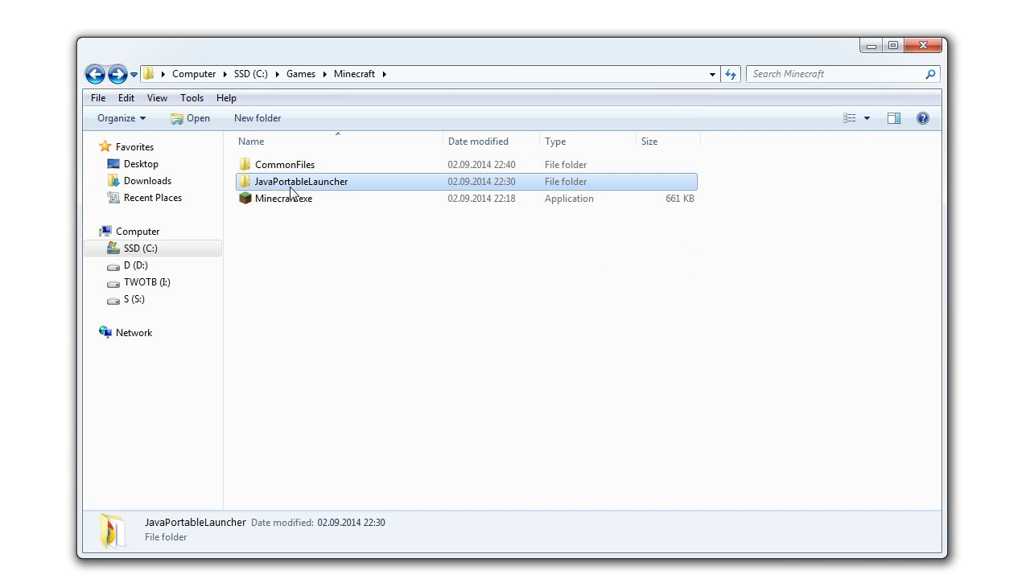
Run JavaPortableLauncher.exe from the JavaPortableLauncher folder.
double_click(291, 187)
left_click(291, 184)
double_click(322, 234)
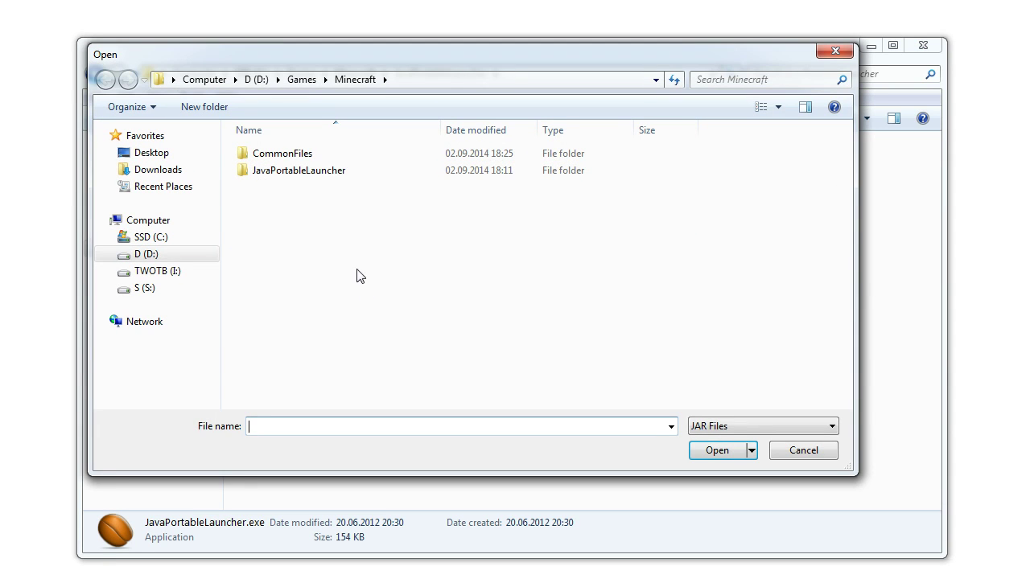
Browse to C:\Games\Minecraft, list all file types and open Minecraft.exe with the Java launcher.
left_click(149, 236)
double_click(278, 205)
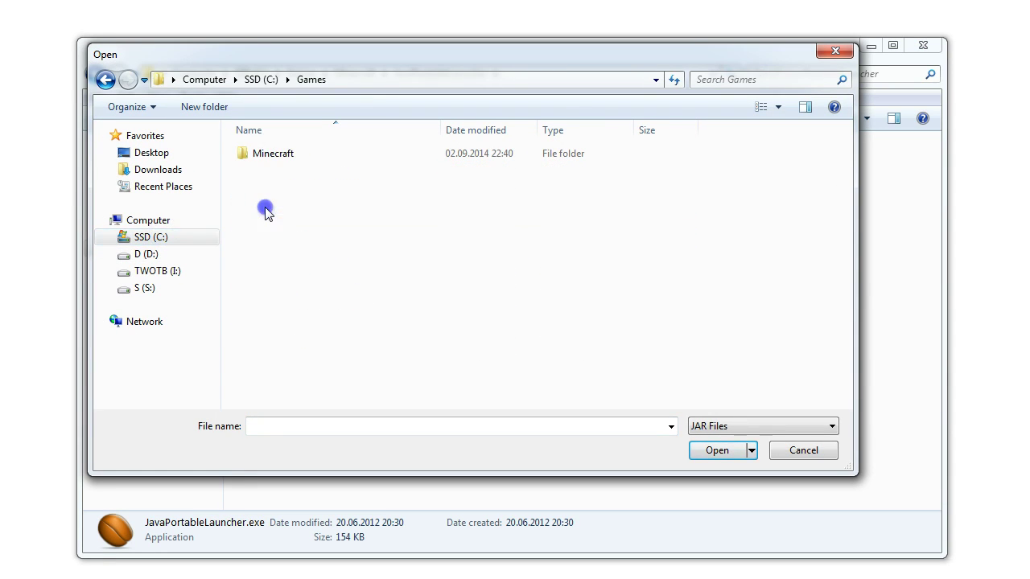
double_click(280, 160)
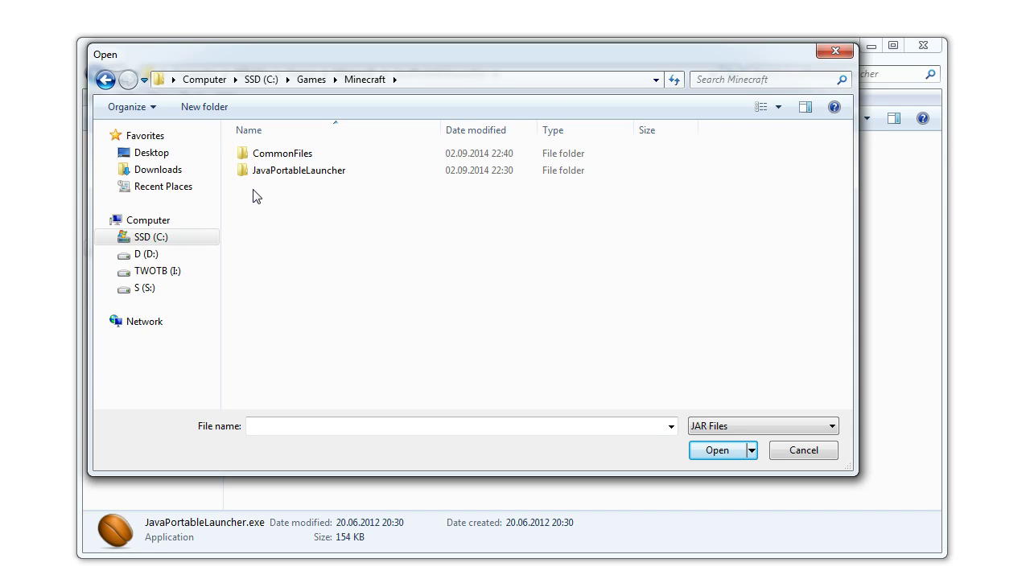
left_click(748, 428)
left_click(720, 453)
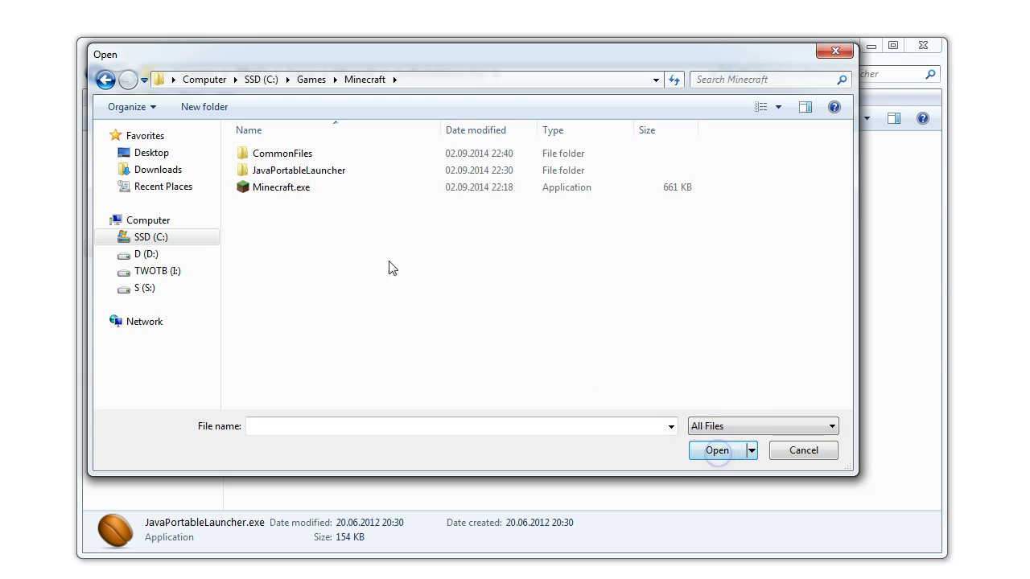
left_click(292, 191)
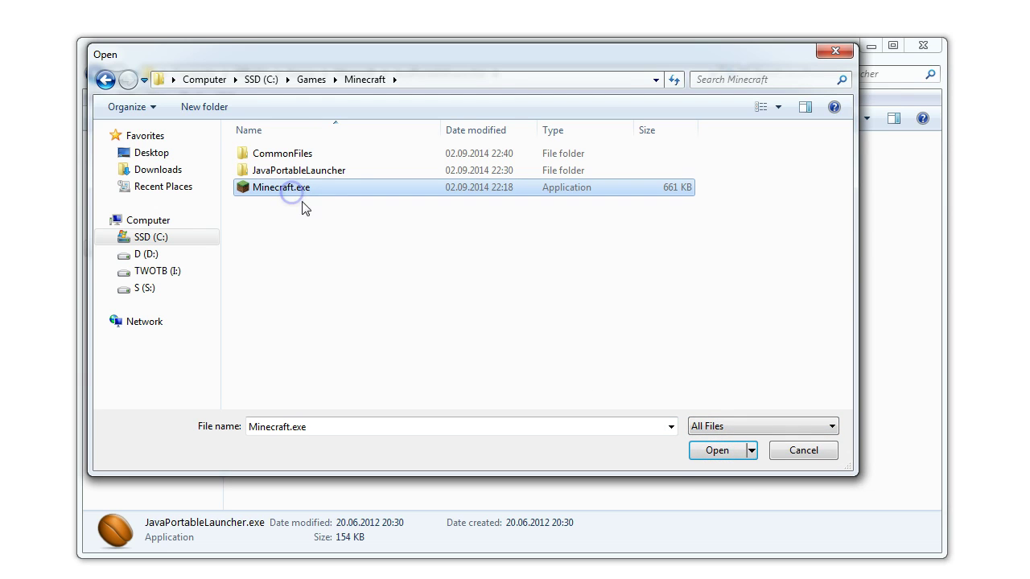
left_click(711, 451)
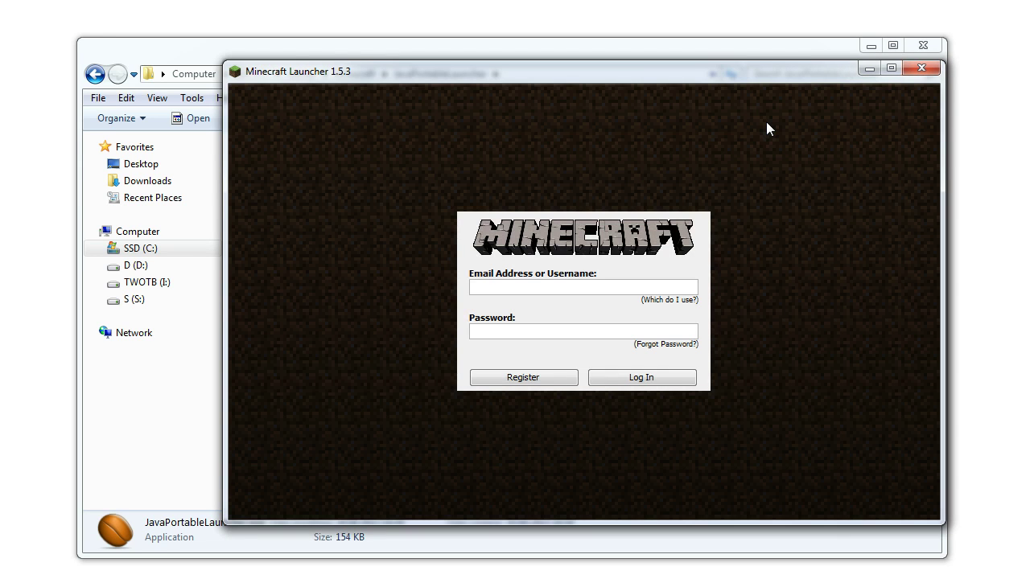
Log in to the Minecraft Launcher with the account's e-mail address or username and the account password.
left_click_drag(711, 79, 664, 79)
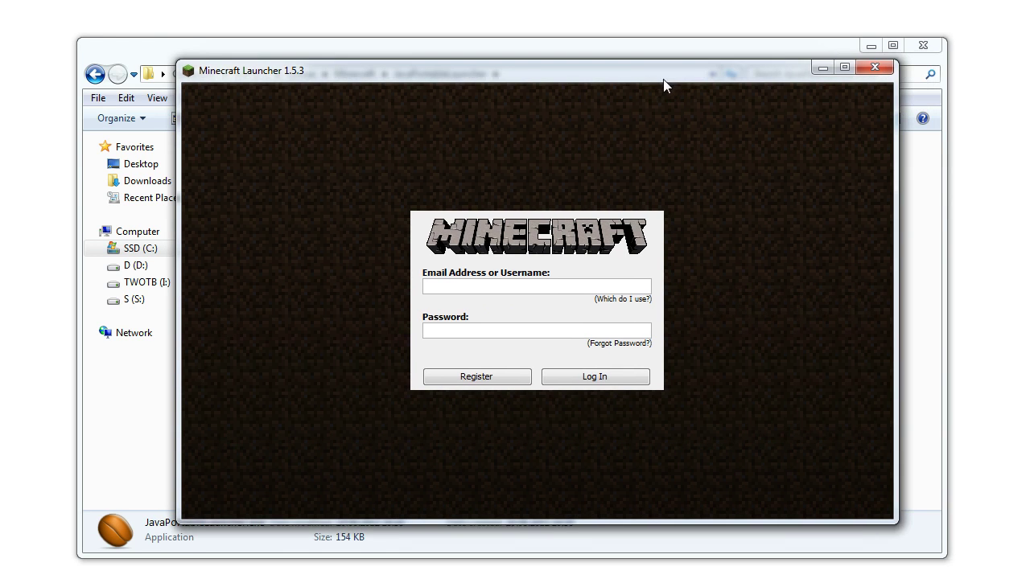
left_click(581, 282)
type("[blurred]")
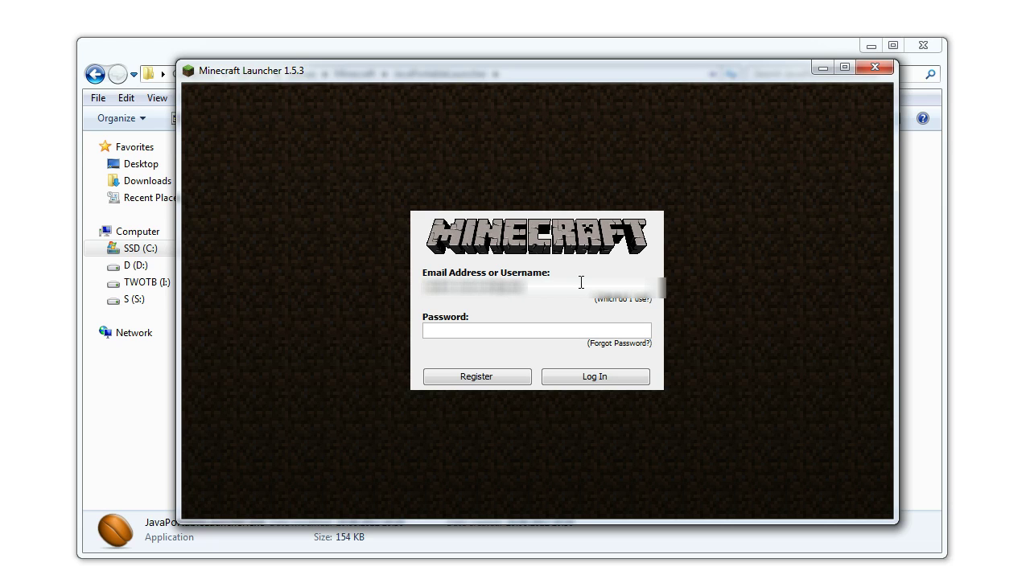
key("Tab")
type("[blurred][blurred][blurred]")
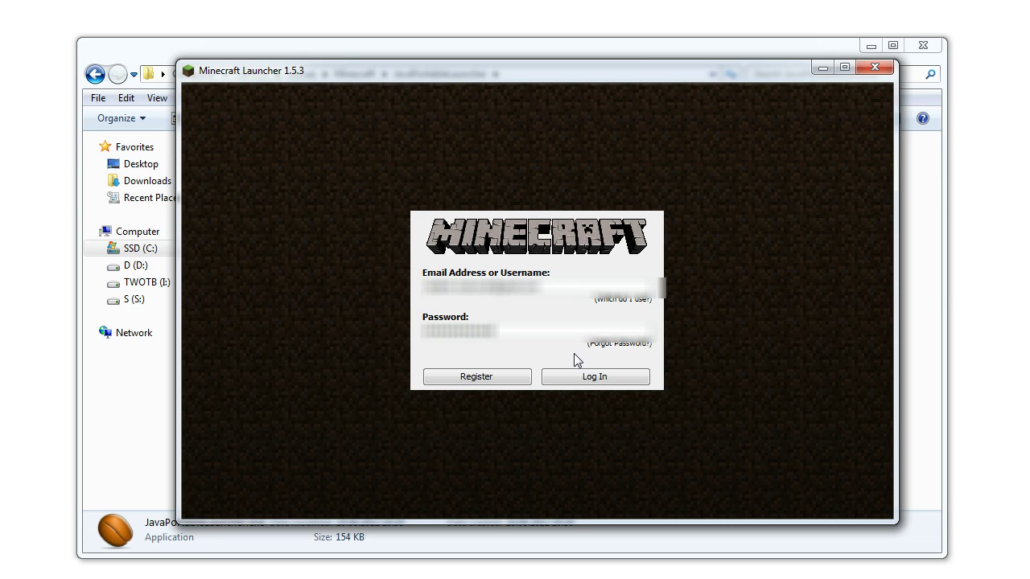
left_click(577, 372)
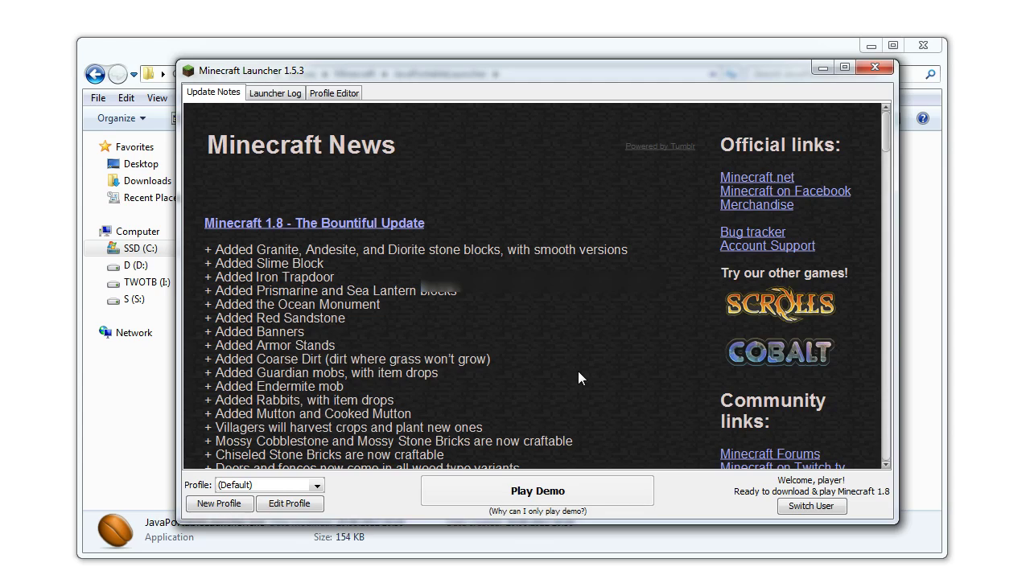
Start the Minecraft 1.8 demo and enter the demo world.
left_click(531, 495)
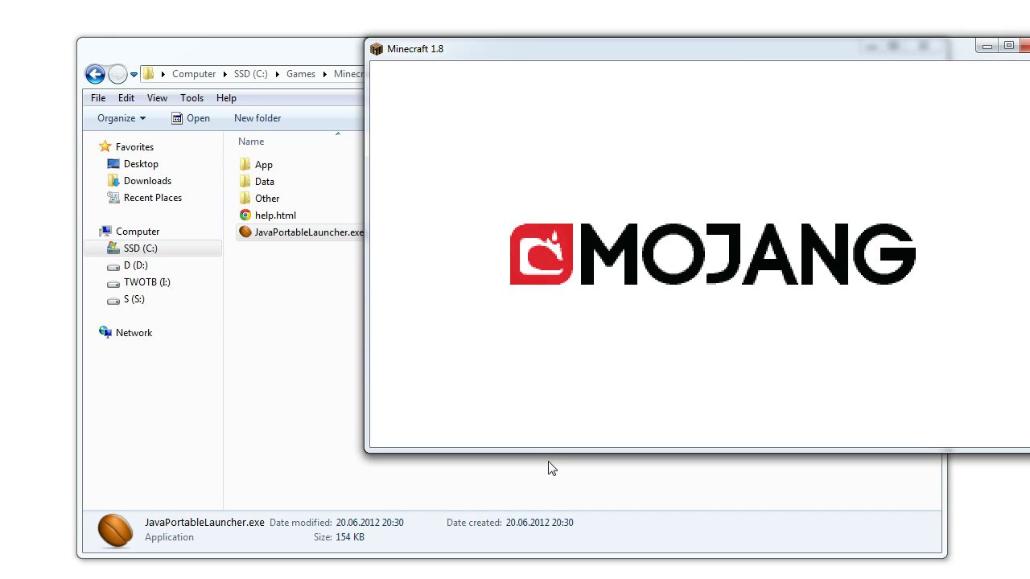
left_click_drag(658, 44, 519, 75)
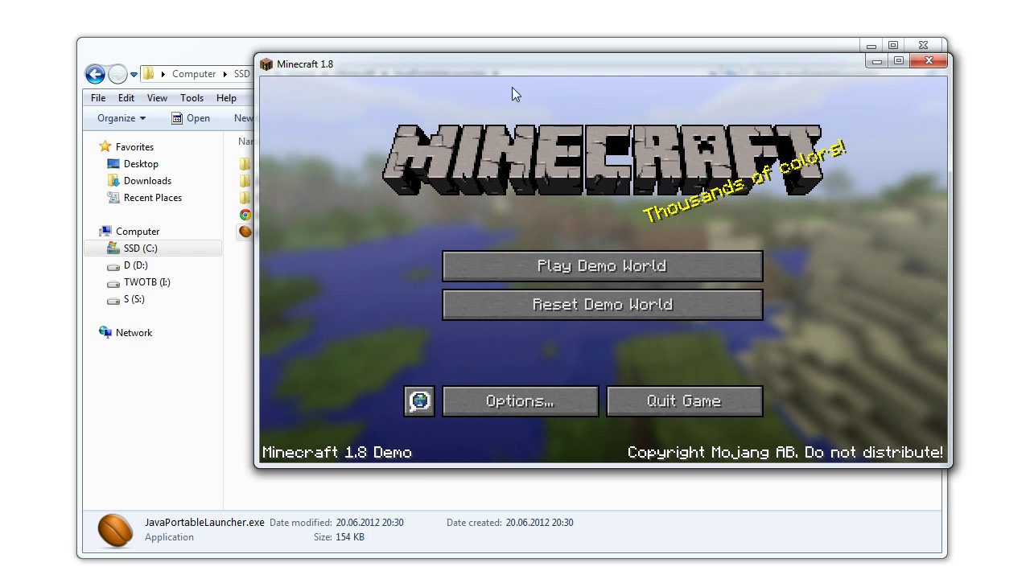
left_click(539, 271)
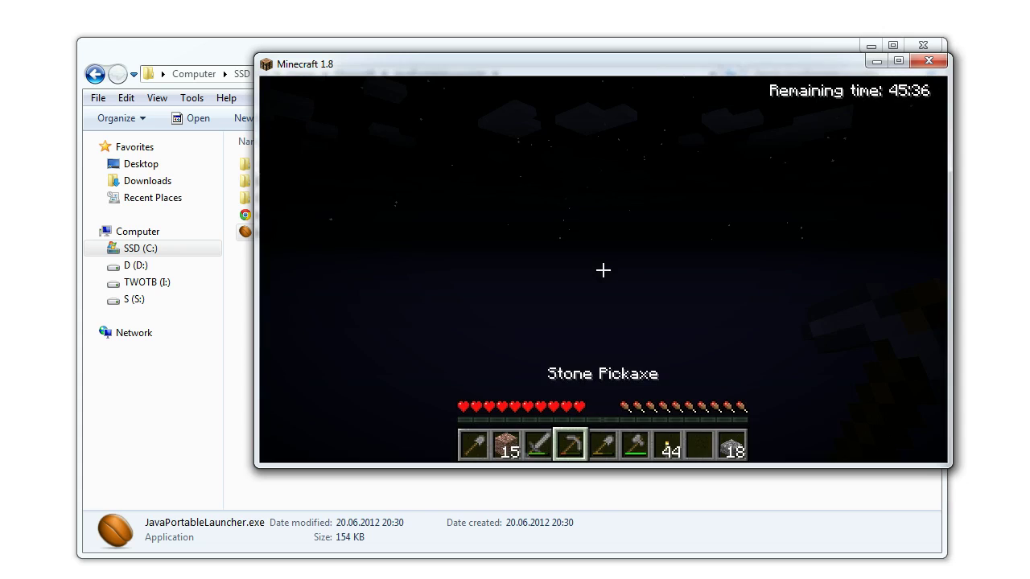
Leave the demo world and quit the game, returning to the JavaPortableLauncher folder.
key("Escape")
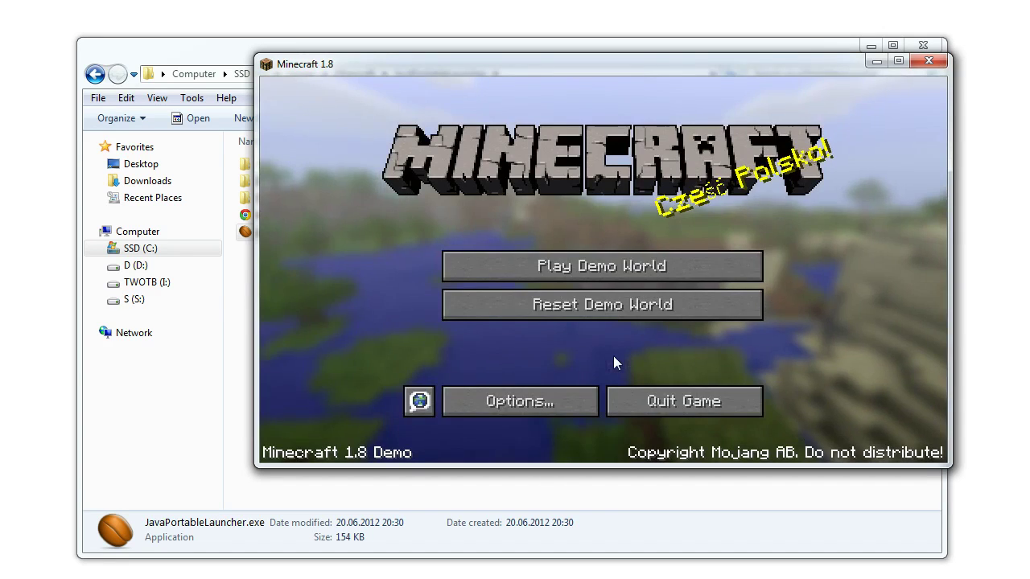
left_click(645, 392)
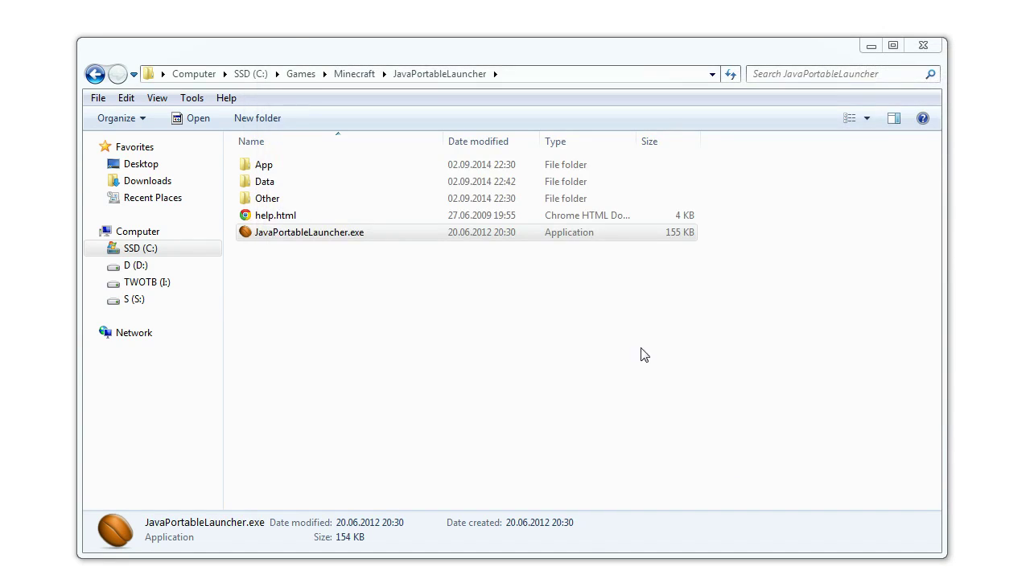
left_click(305, 253)
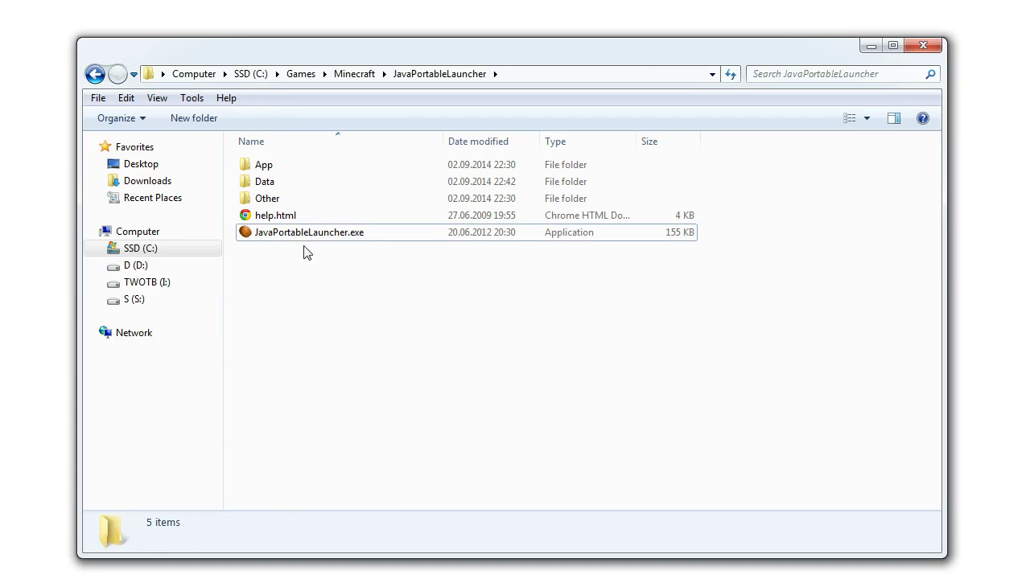
Open the .minecraft folder stored under Data\AppData in the JavaPortableLauncher folder.
double_click(268, 182)
left_click(272, 168)
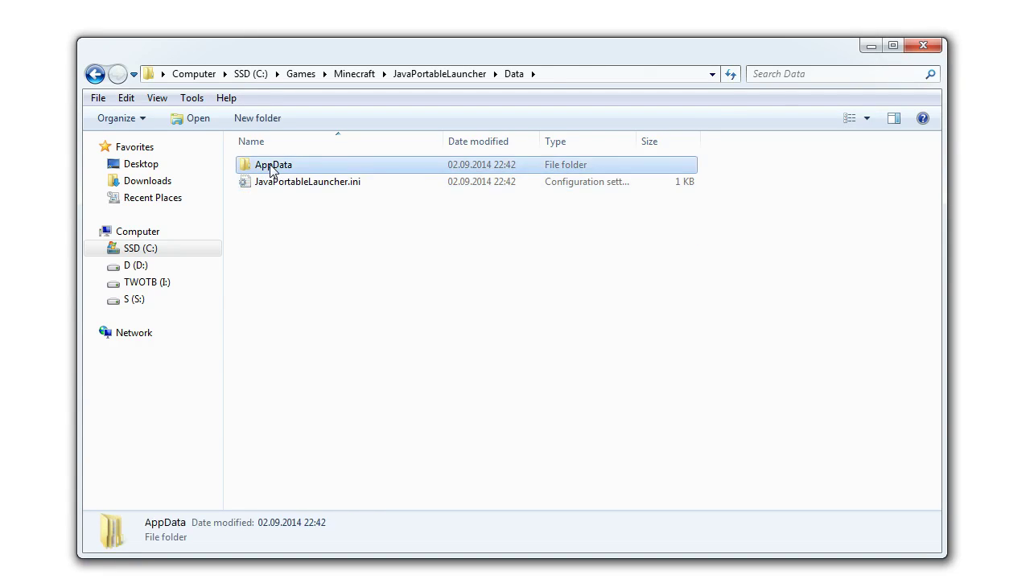
double_click(271, 167)
left_click(272, 172)
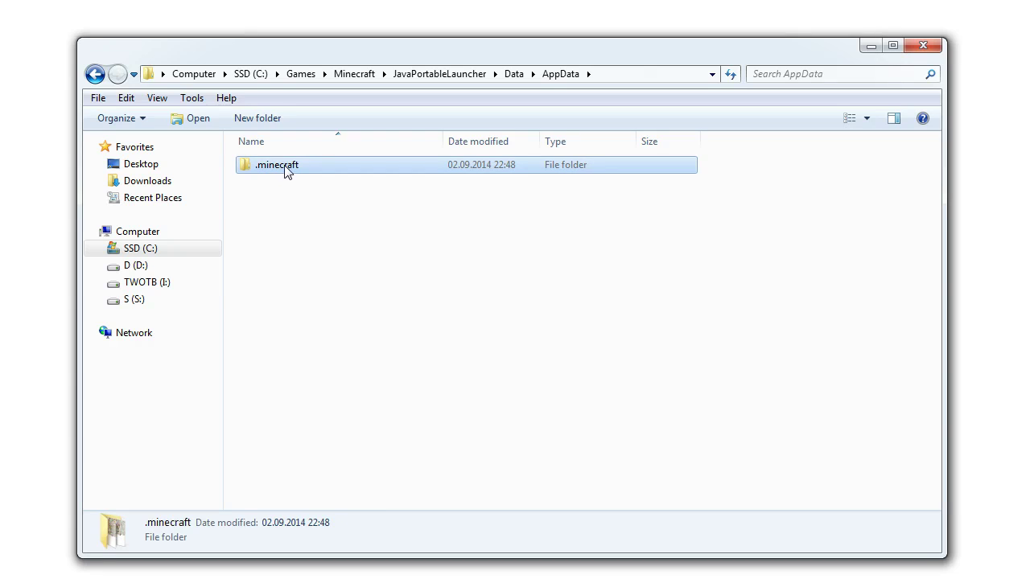
double_click(287, 172)
Show the full path of the .minecraft folder and open its saves folder to check the stored worlds.
left_click(275, 223)
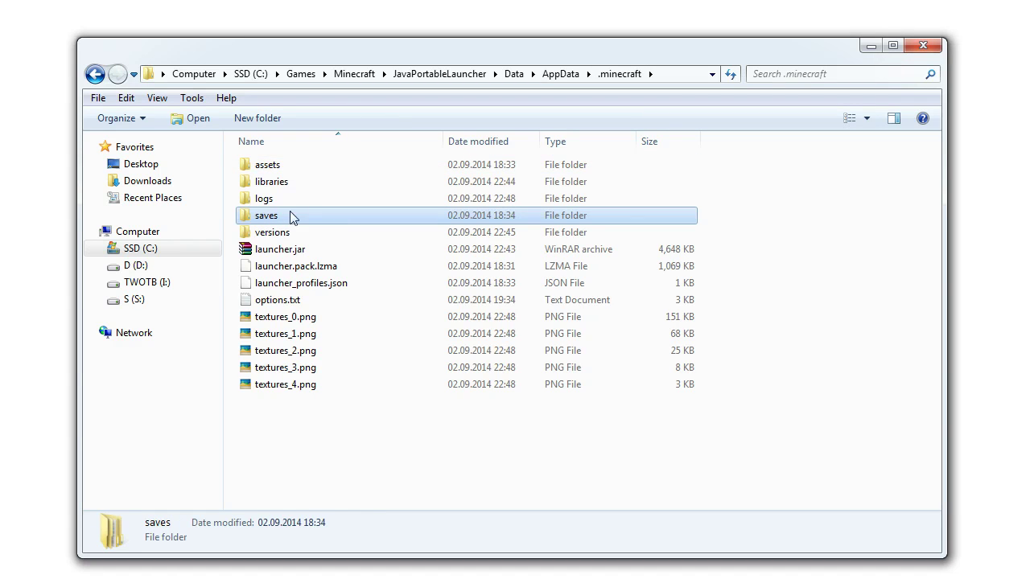
left_click(675, 76)
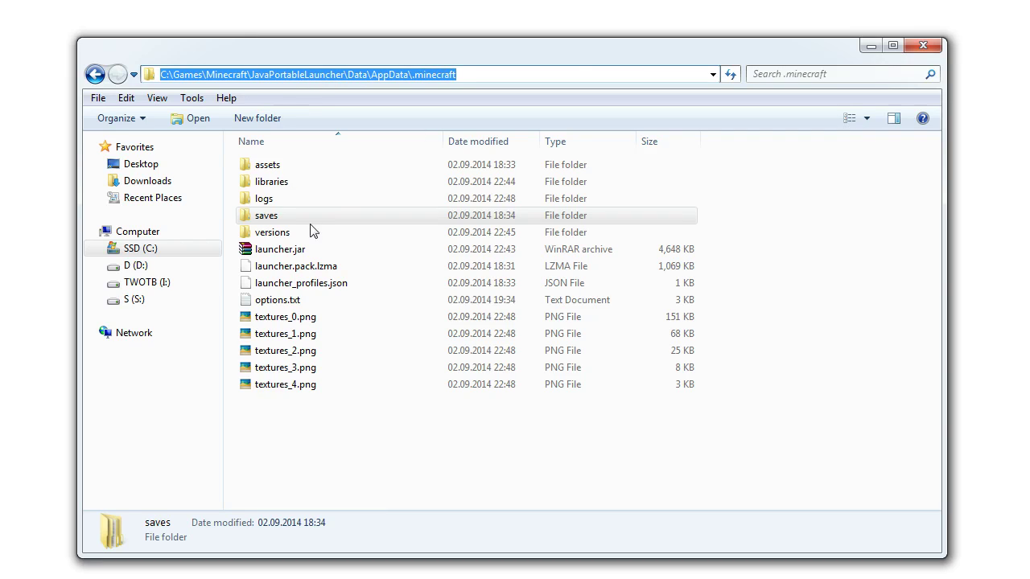
double_click(288, 220)
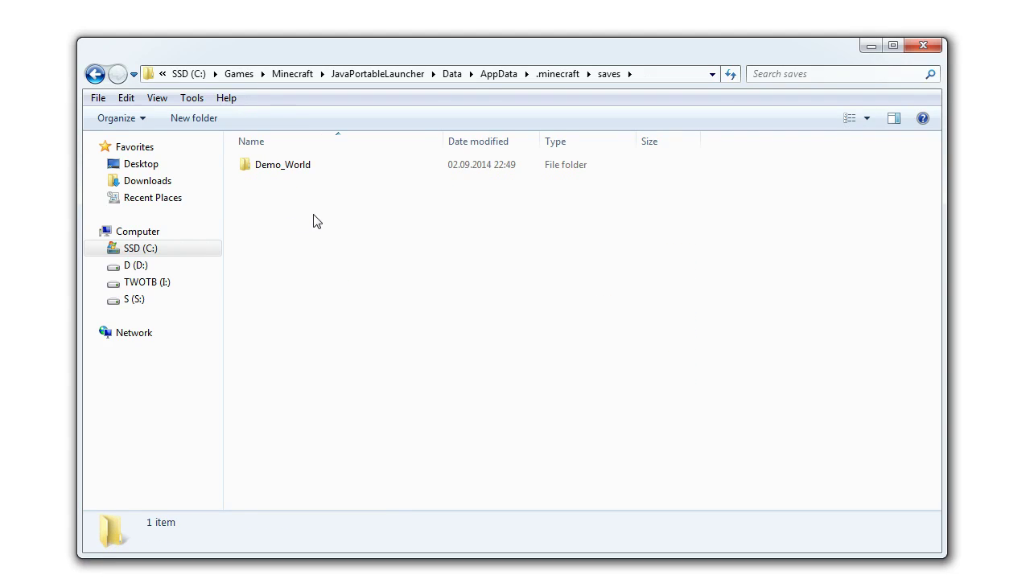